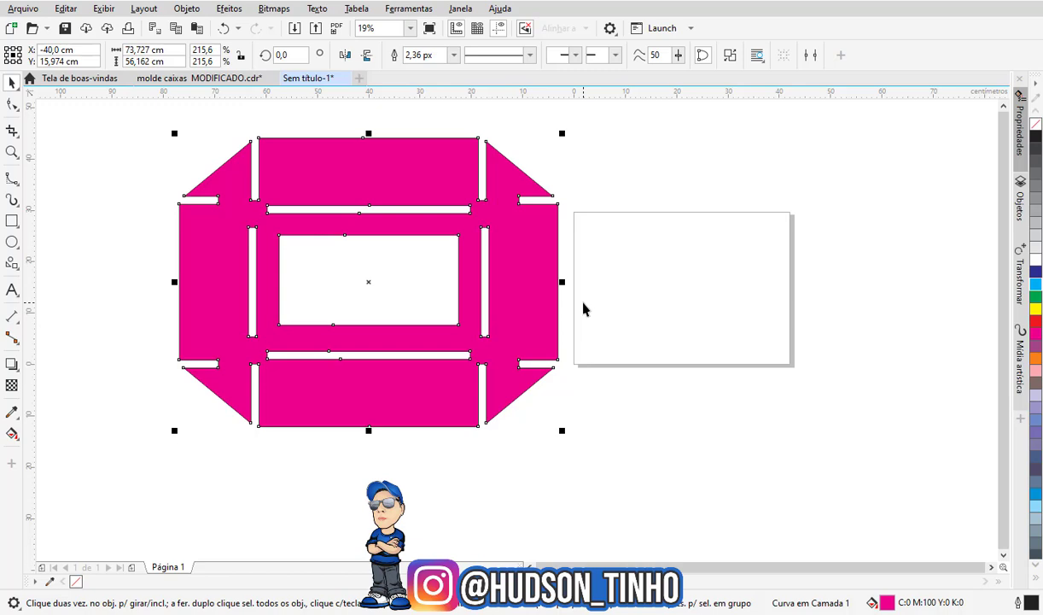
Move the pink box template farther from the page, to about X -50.2 cm, Y 12.0 cm
click(645, 197)
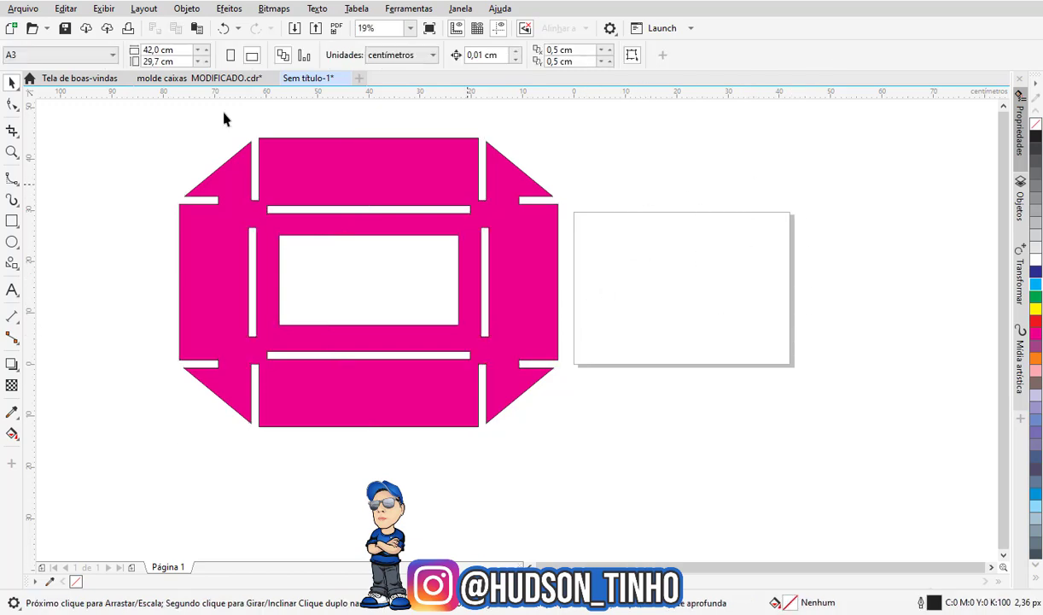
click(462, 208)
drag(431, 165, 423, 175)
click(103, 324)
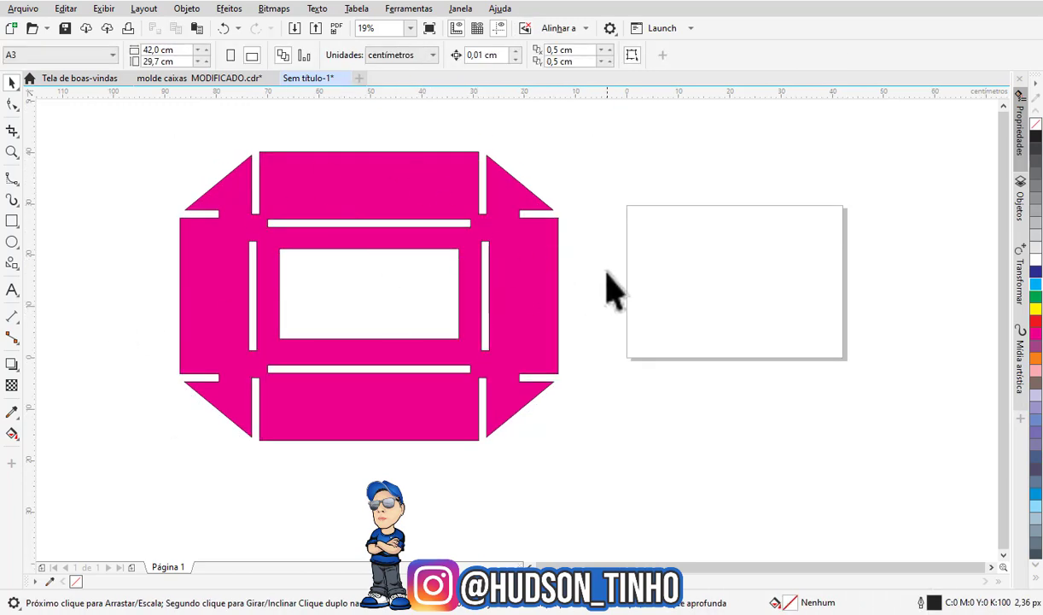
Place a horizontal guideline through the centre of the box template at Y 12.022 cm
click(408, 203)
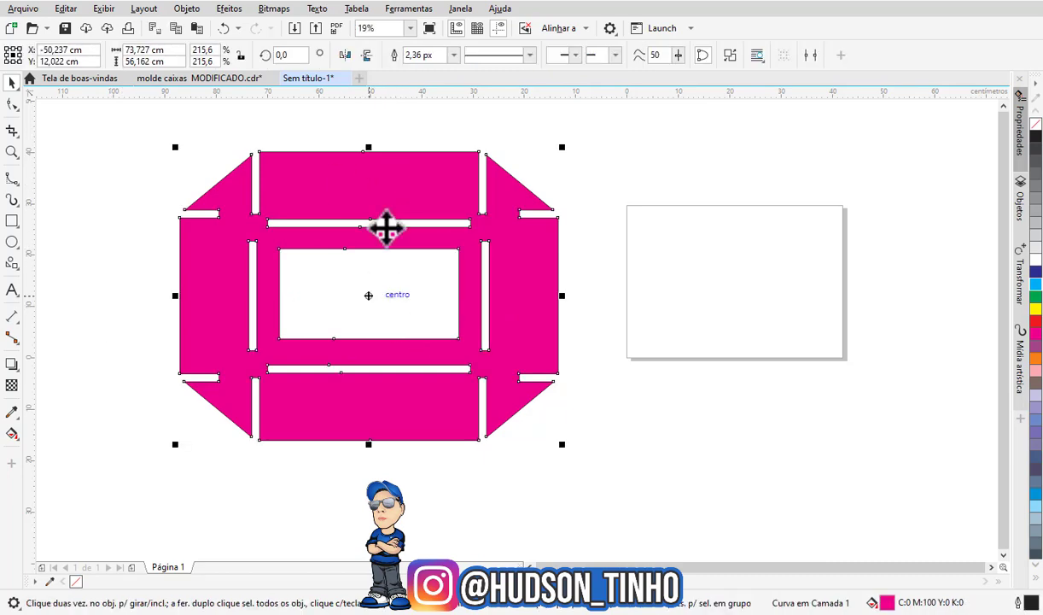
drag(373, 90, 367, 296)
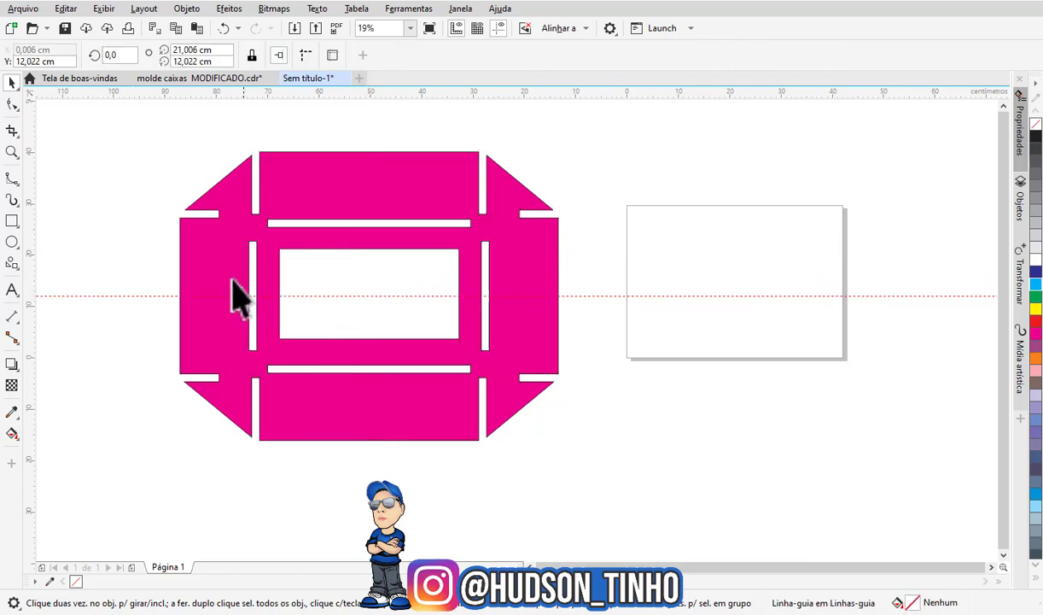
click(112, 213)
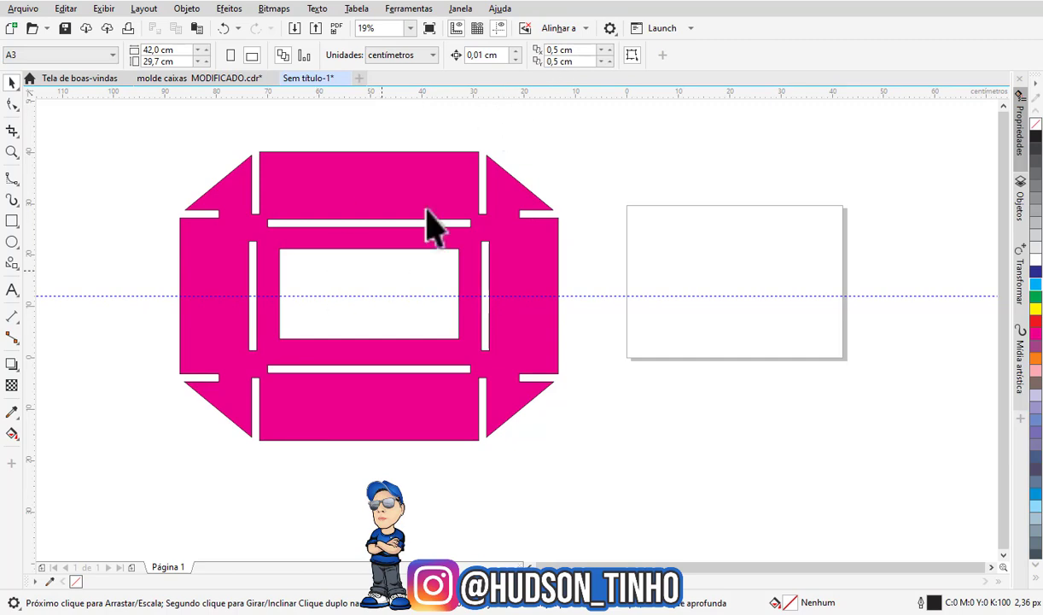
Review the snapping toggle and which elements drawing is set to snap to
click(524, 29)
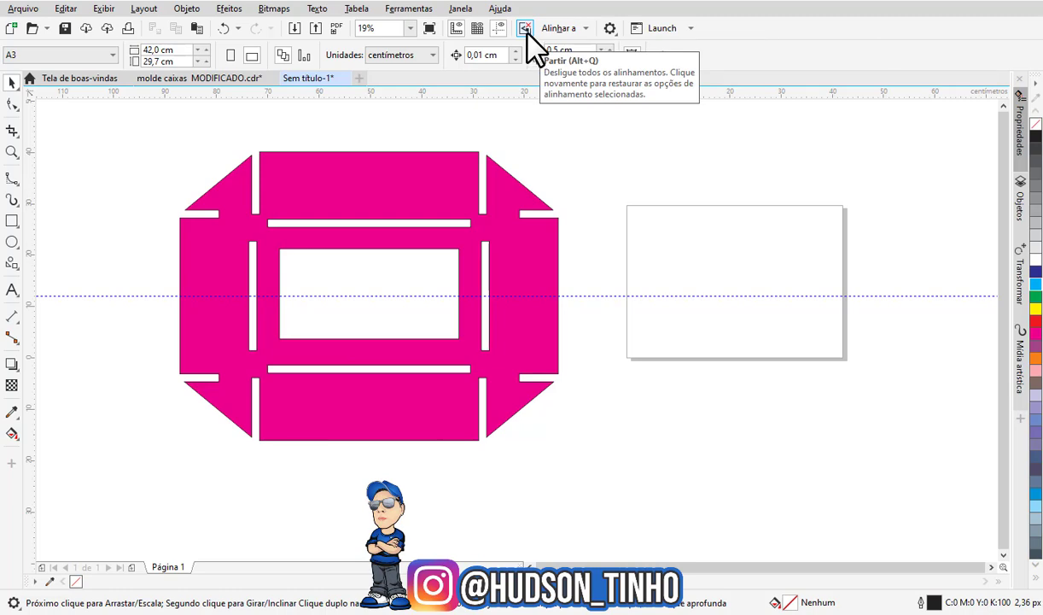
click(584, 27)
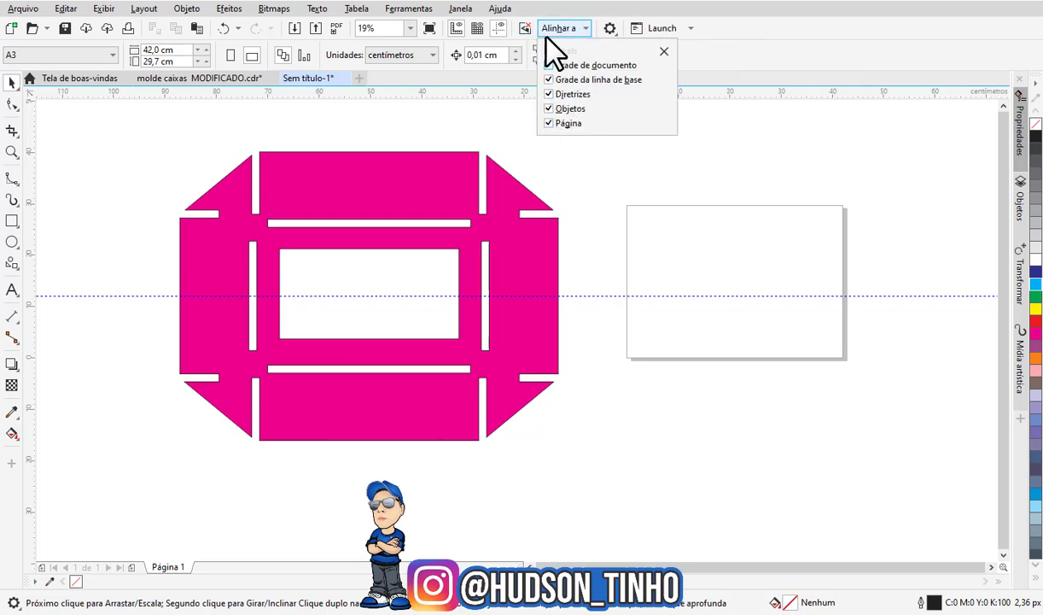
click(497, 117)
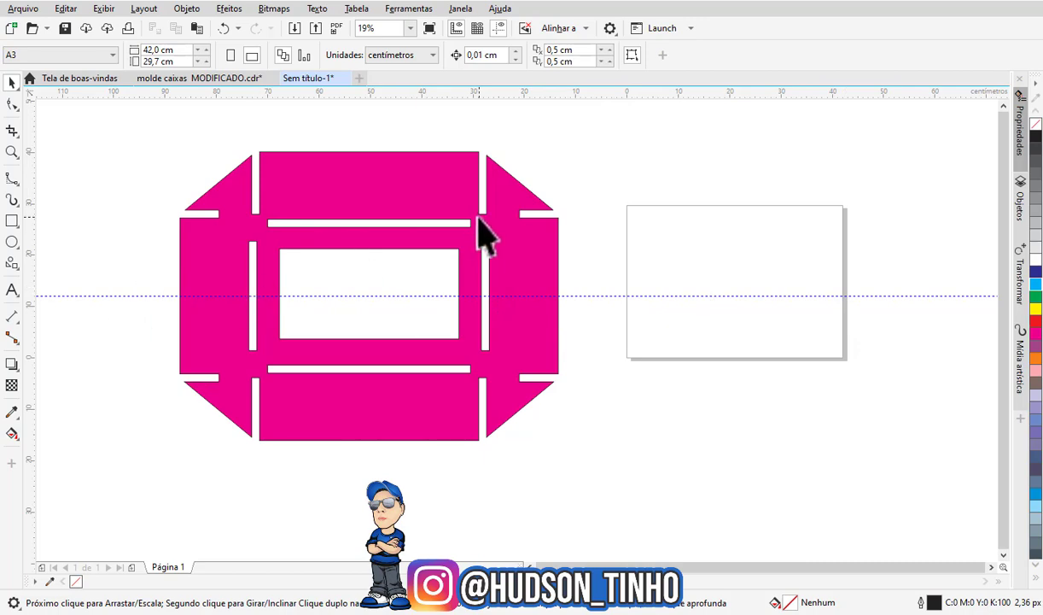
click(393, 166)
click(166, 175)
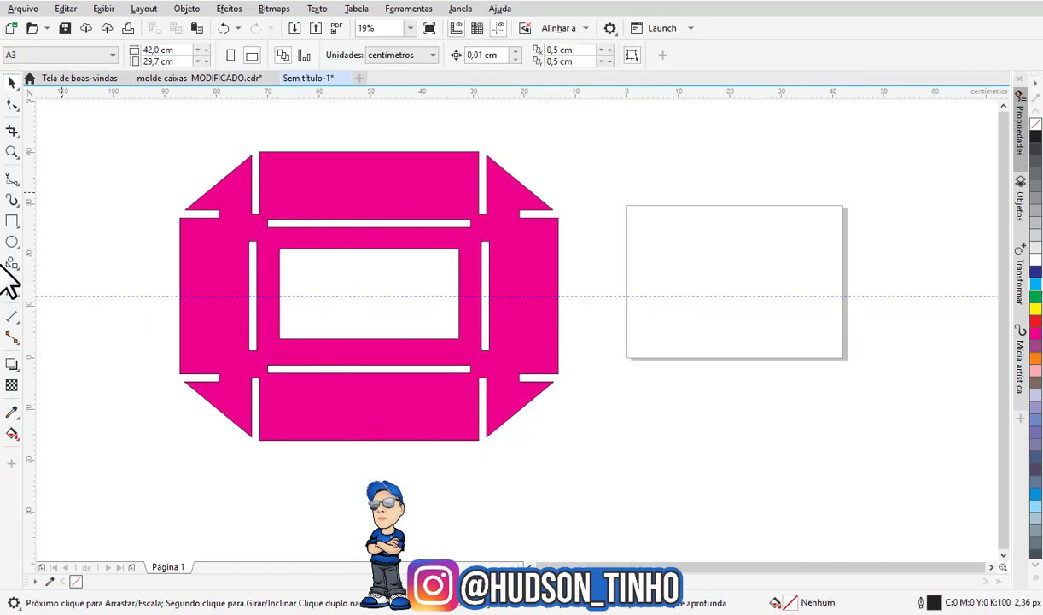
Draw a straight horizontal line about 78.5 cm long along the guideline with the Pen tool, extending past both sides of the template
click(7, 180)
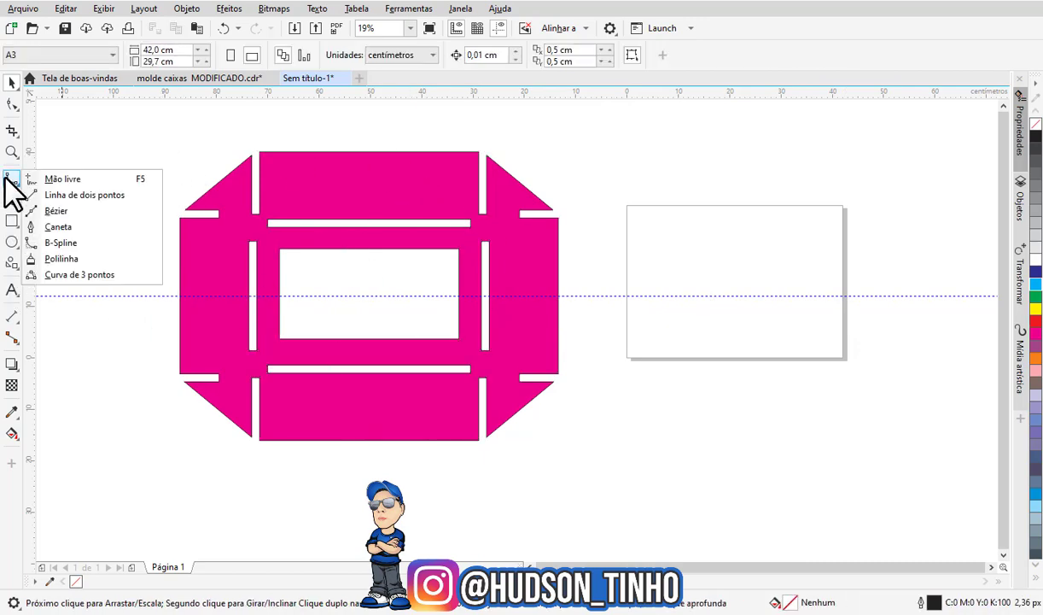
click(51, 179)
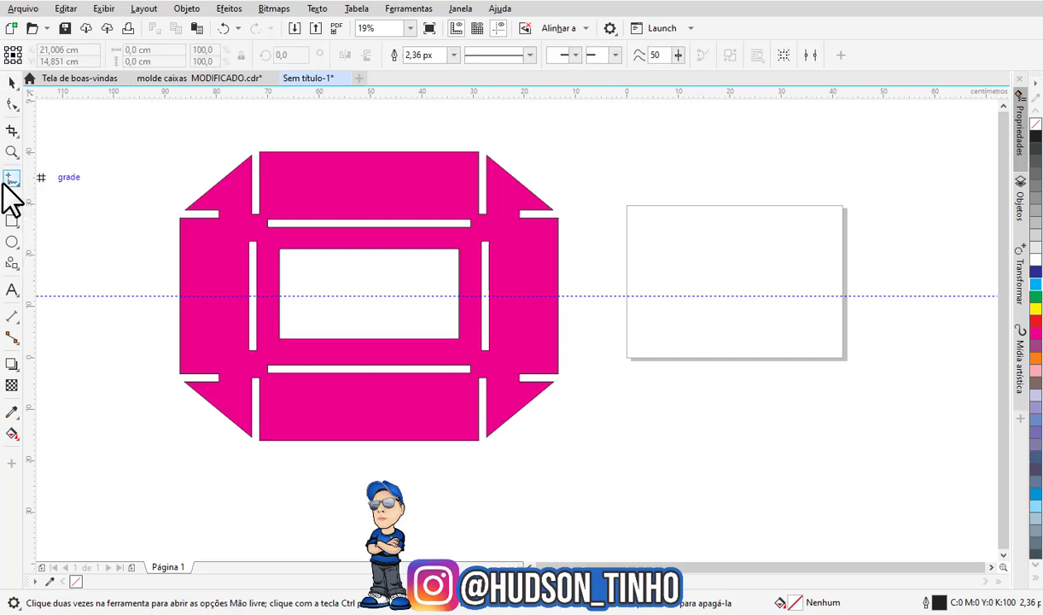
click(12, 181)
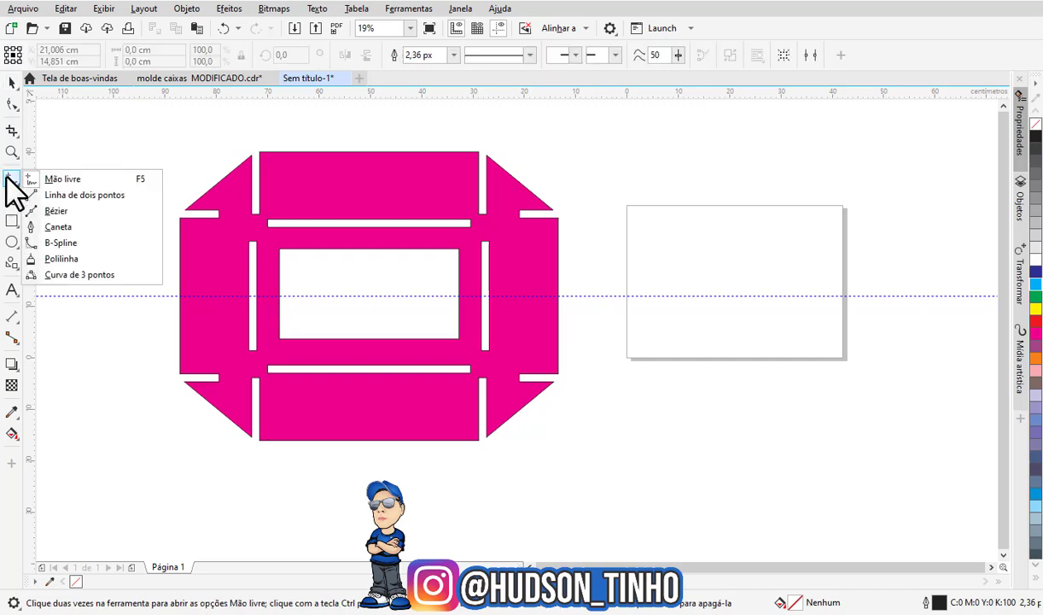
click(60, 228)
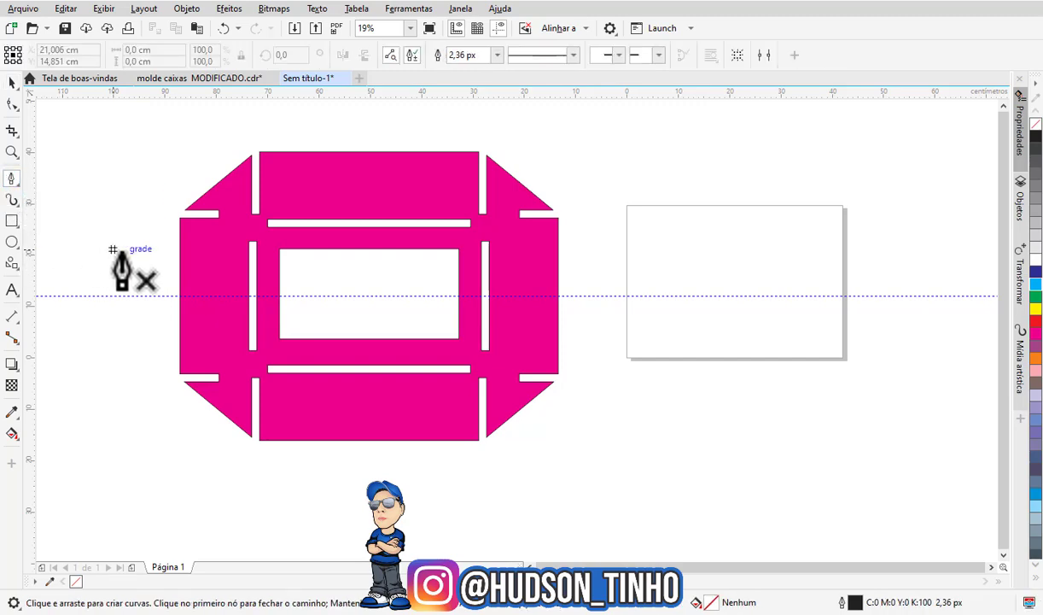
click(172, 295)
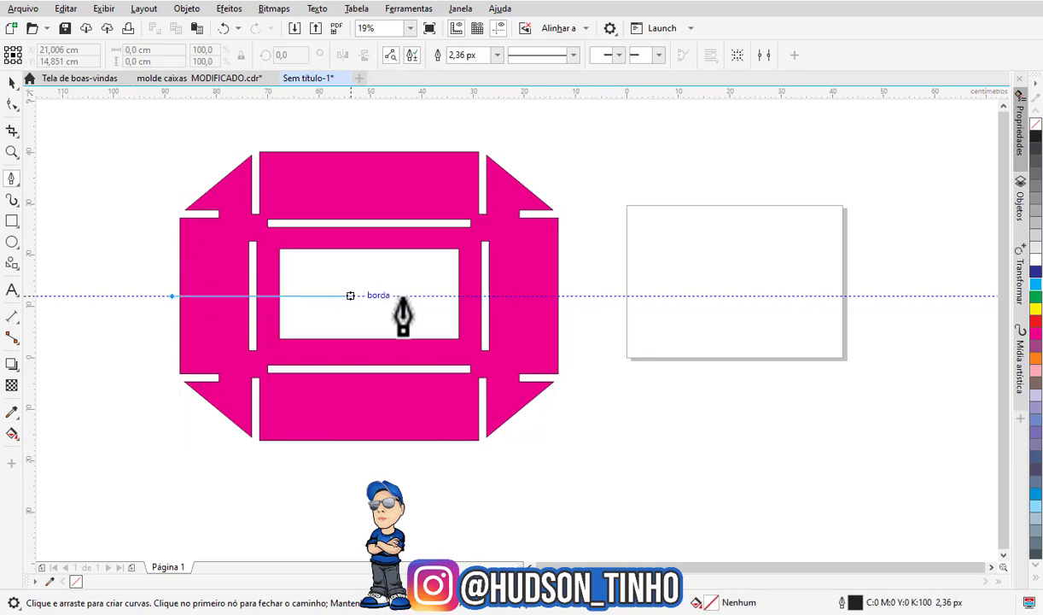
double_click(577, 295)
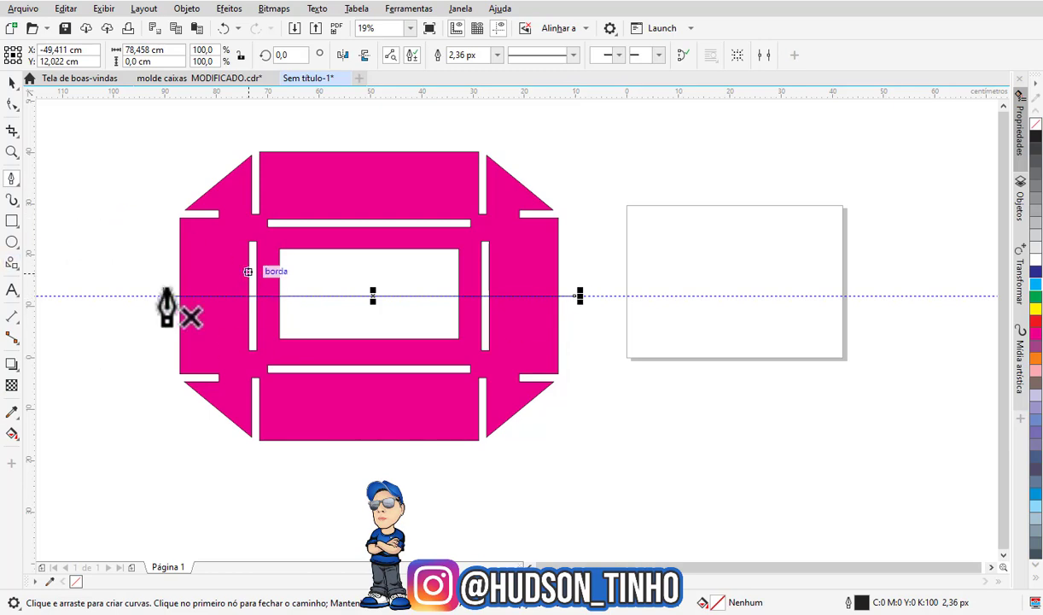
Delete the horizontal guideline, keeping the drawn centre line
scroll(168, 296, up, 2)
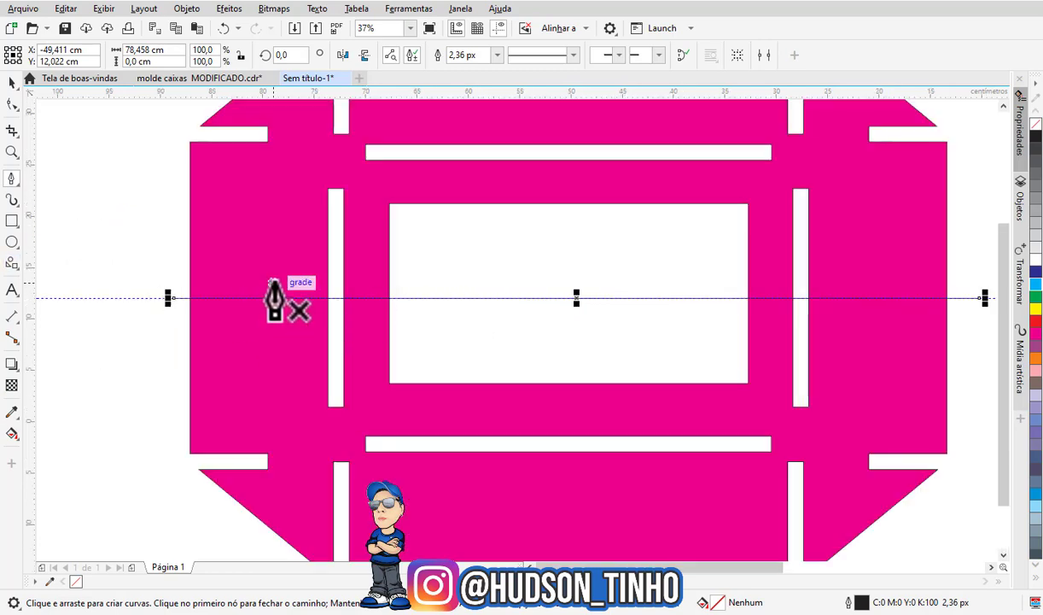
scroll(275, 298, down, 2)
click(10, 83)
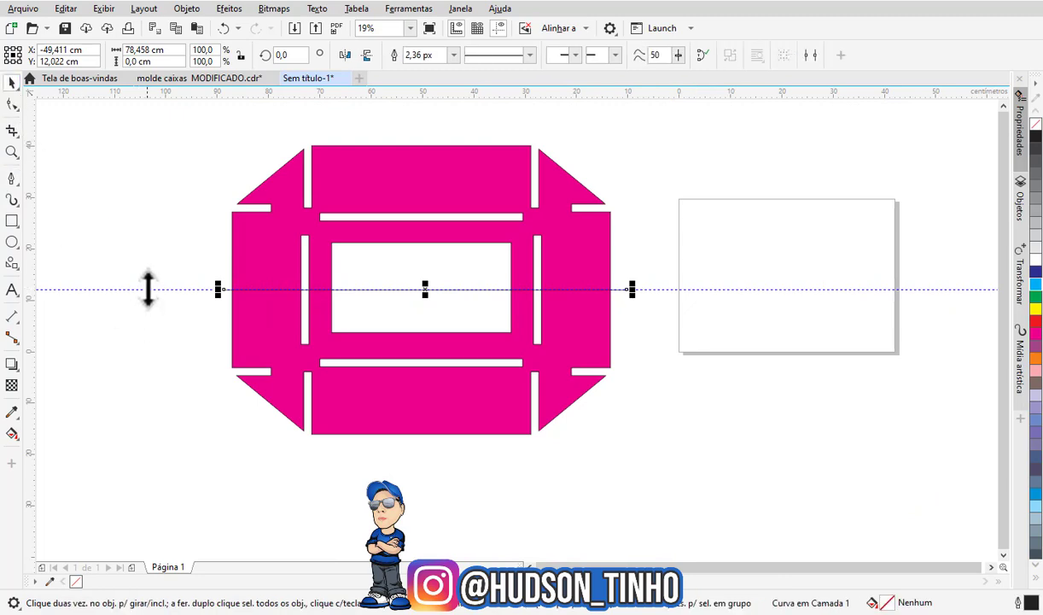
click(148, 289)
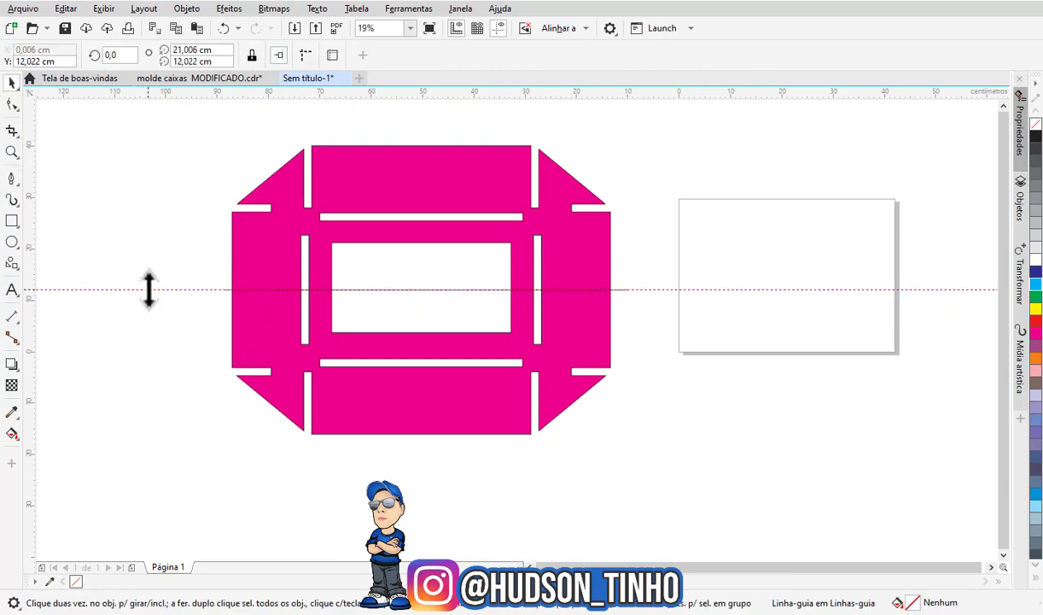
key(Delete)
Draw a wavy vertical B-Spline through the middle of the template, about 4.4 cm wide and 59.5 cm tall, extending past its upper and lower edges
scroll(445, 306, up, 2)
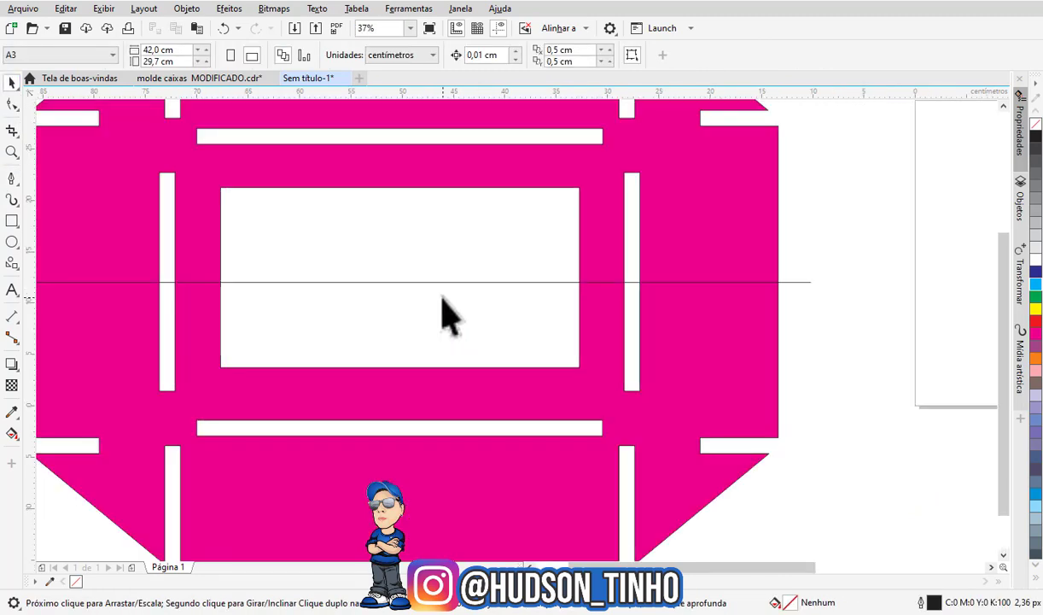
scroll(762, 356, left, 3)
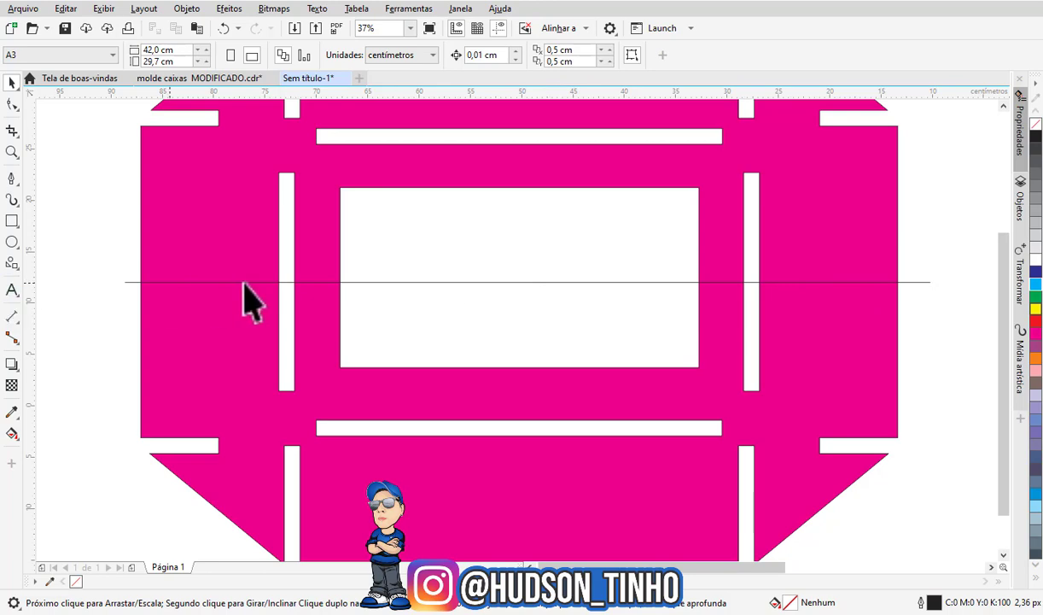
scroll(307, 295, down, 2)
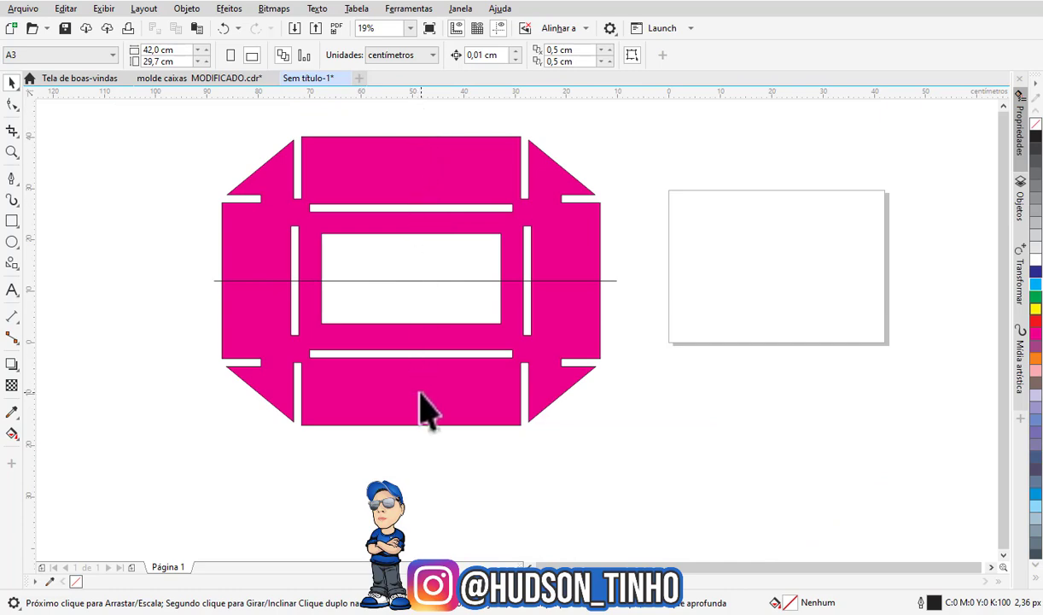
click(12, 186)
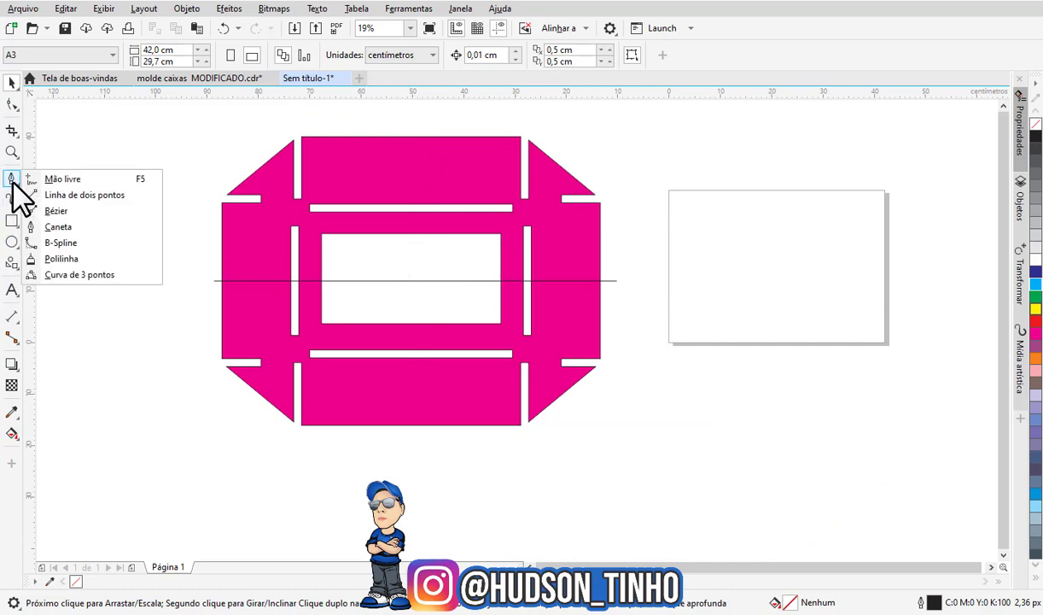
click(61, 242)
scroll(425, 137, up, 2)
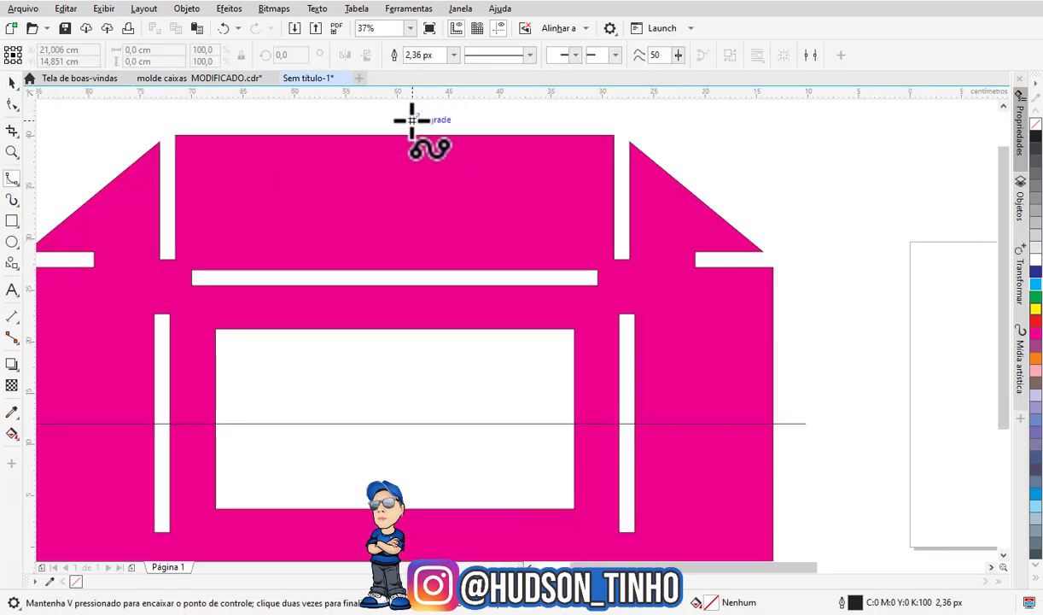
click(415, 116)
click(412, 156)
click(433, 182)
click(433, 208)
click(413, 212)
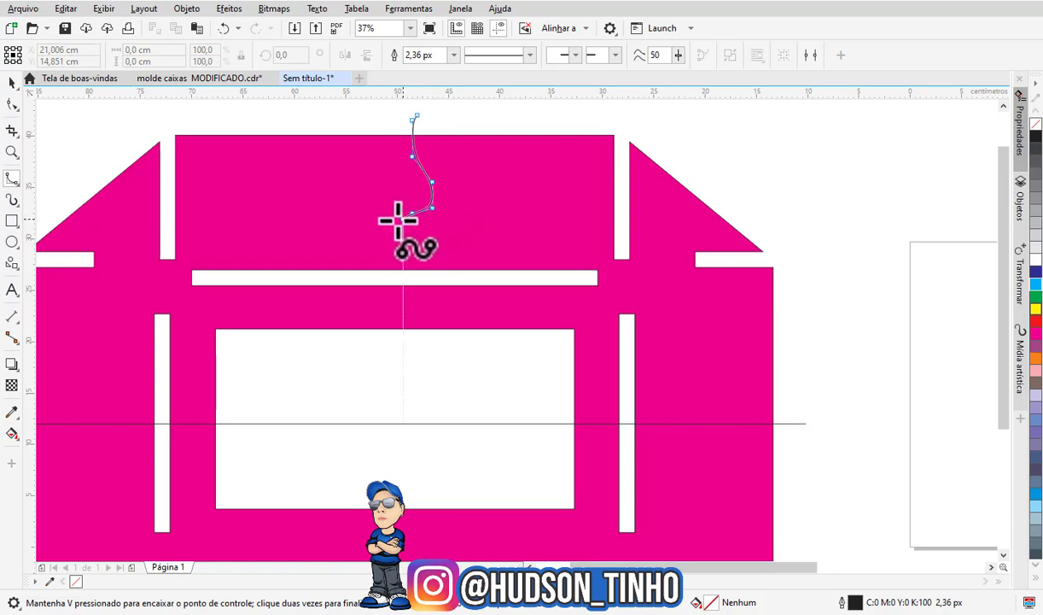
click(394, 228)
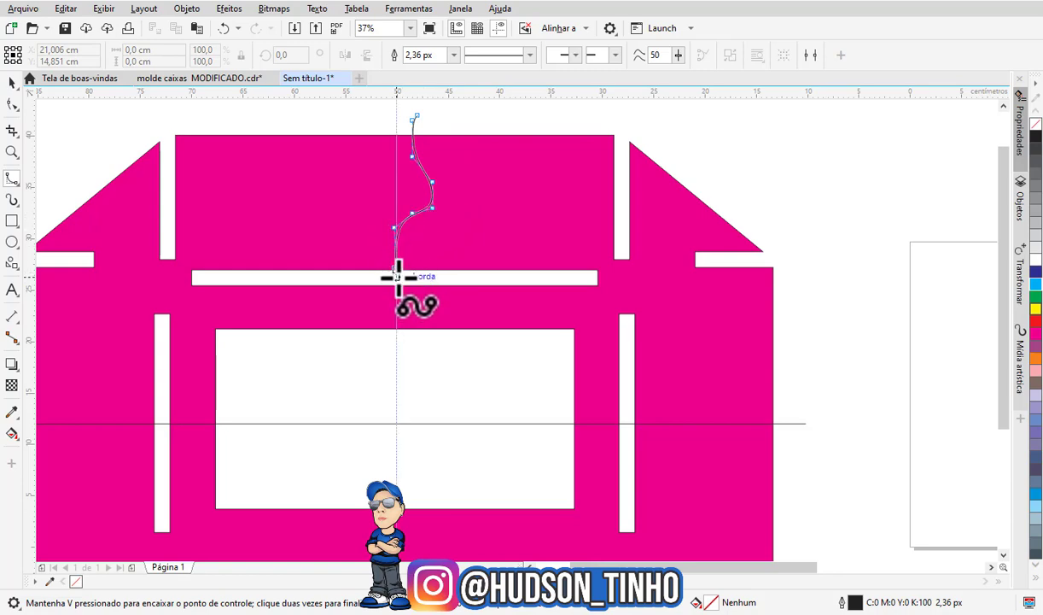
click(394, 276)
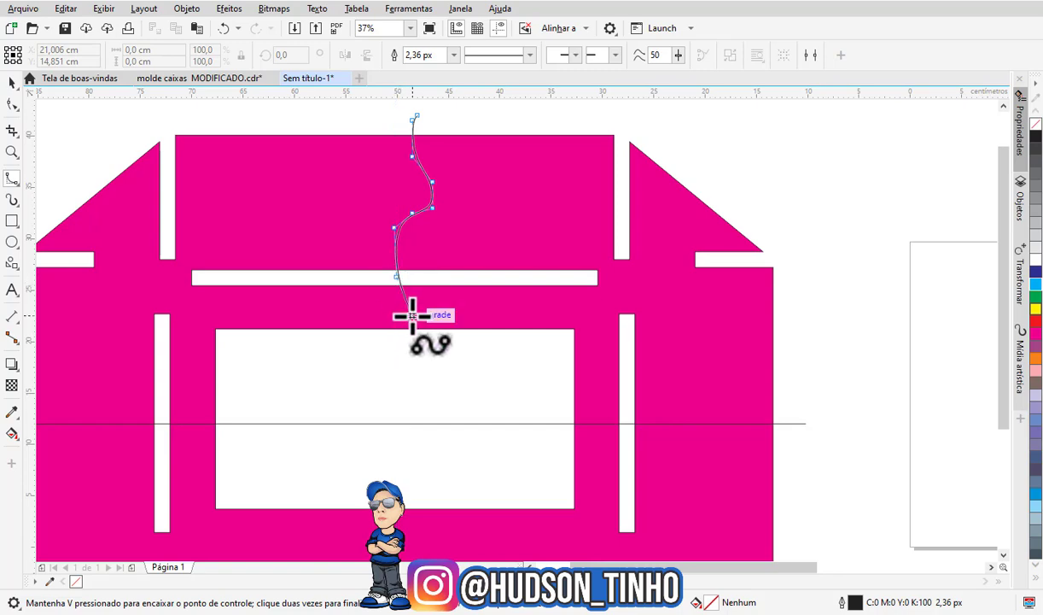
click(402, 315)
click(395, 343)
click(394, 383)
click(393, 452)
scroll(414, 484, down, 1)
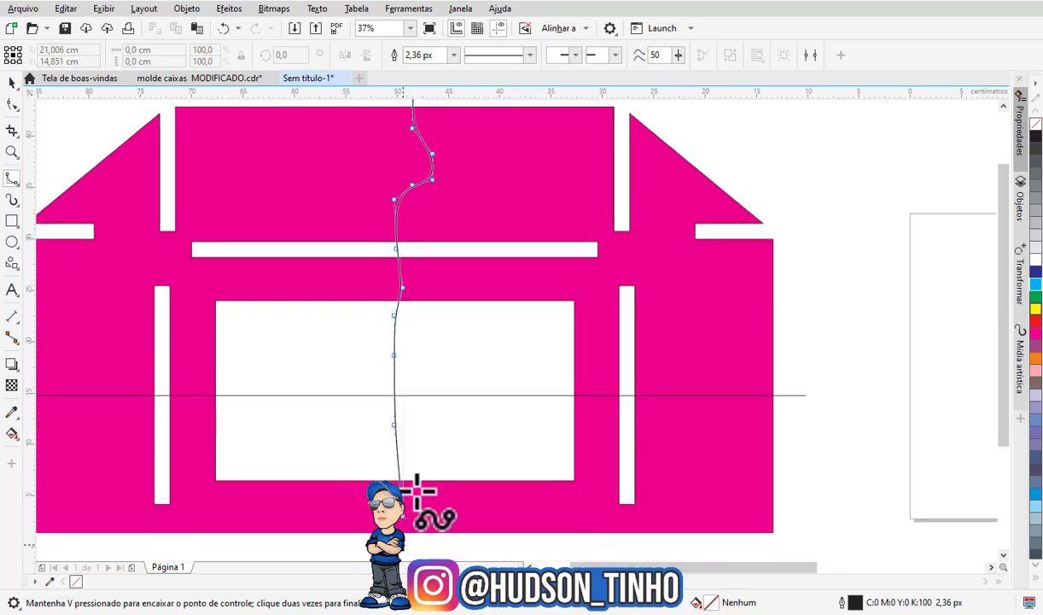
click(402, 468)
click(393, 497)
scroll(407, 504, down, 1)
scroll(385, 512, down, 1)
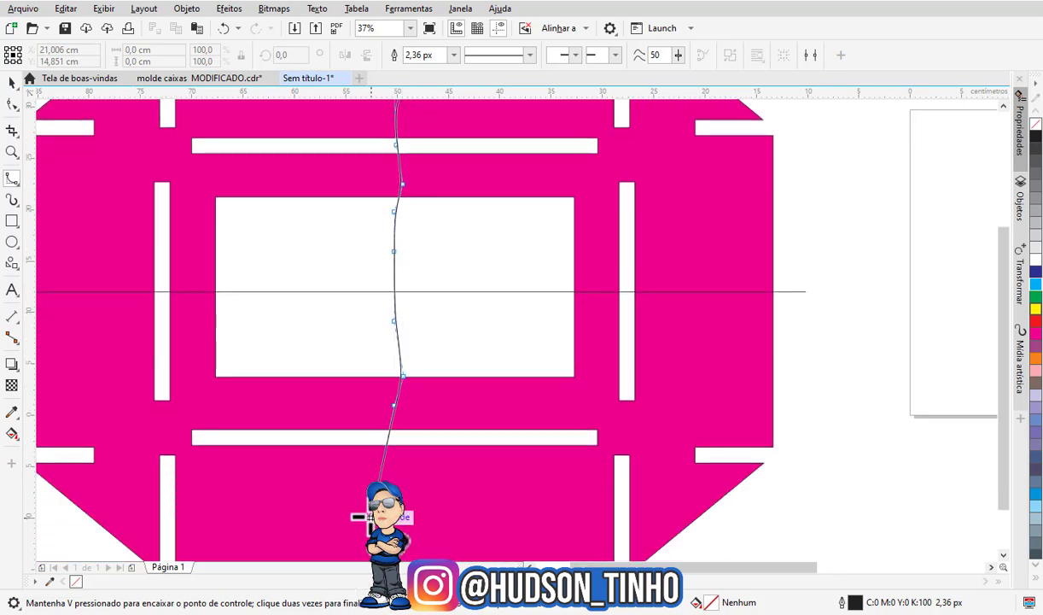
click(386, 470)
click(412, 493)
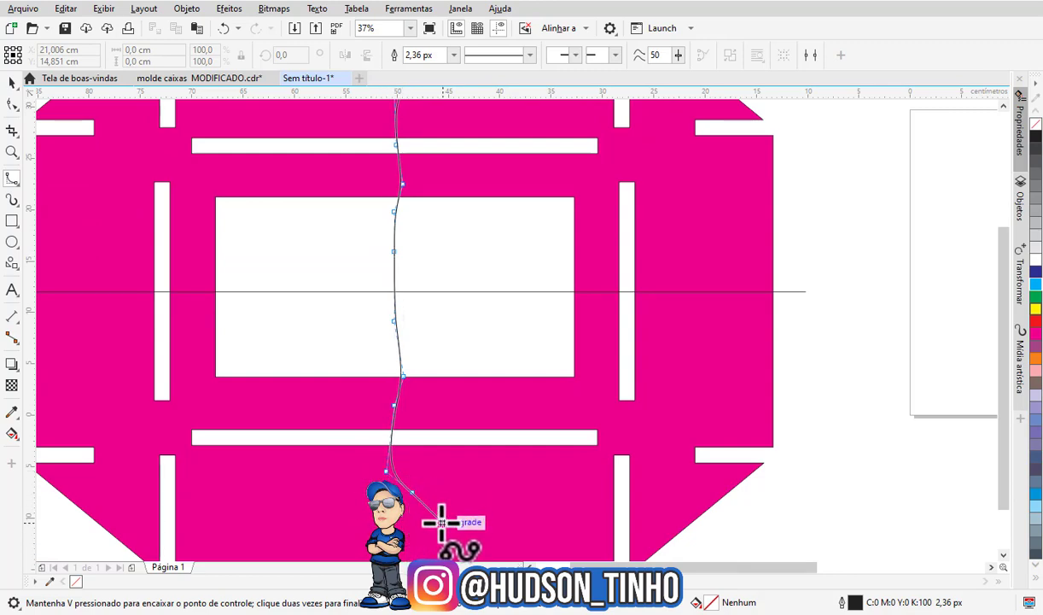
click(442, 523)
scroll(439, 520, down, 1)
click(395, 473)
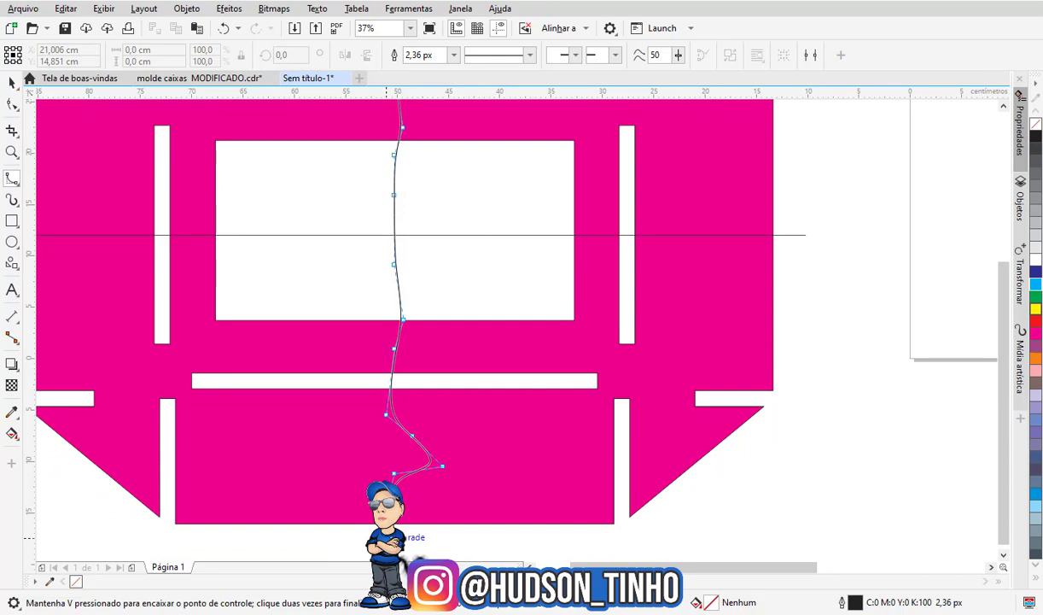
double_click(408, 538)
scroll(469, 490, down, 4)
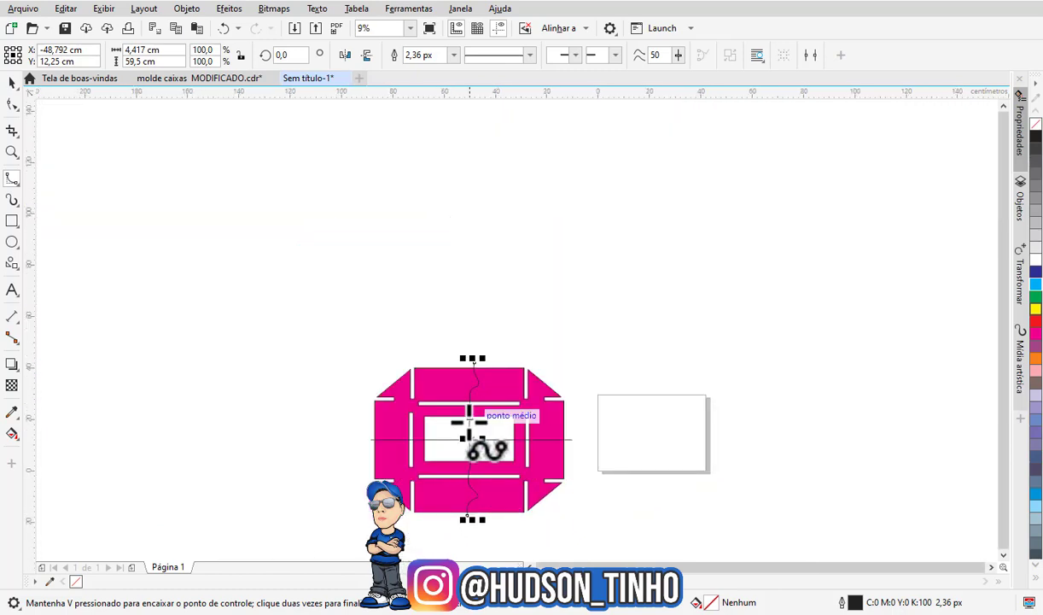
click(12, 82)
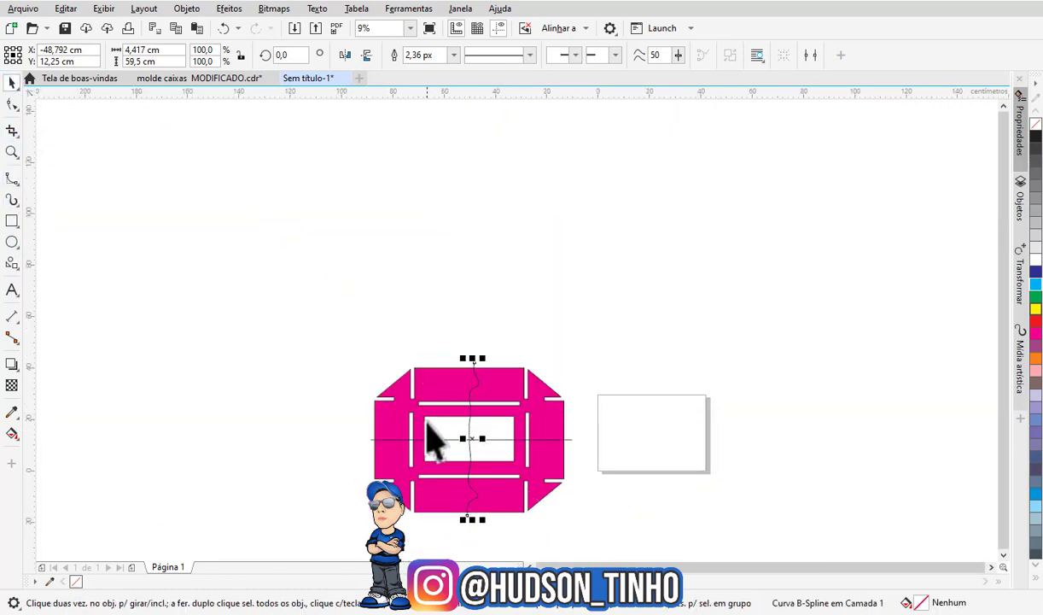
scroll(446, 442, up, 2)
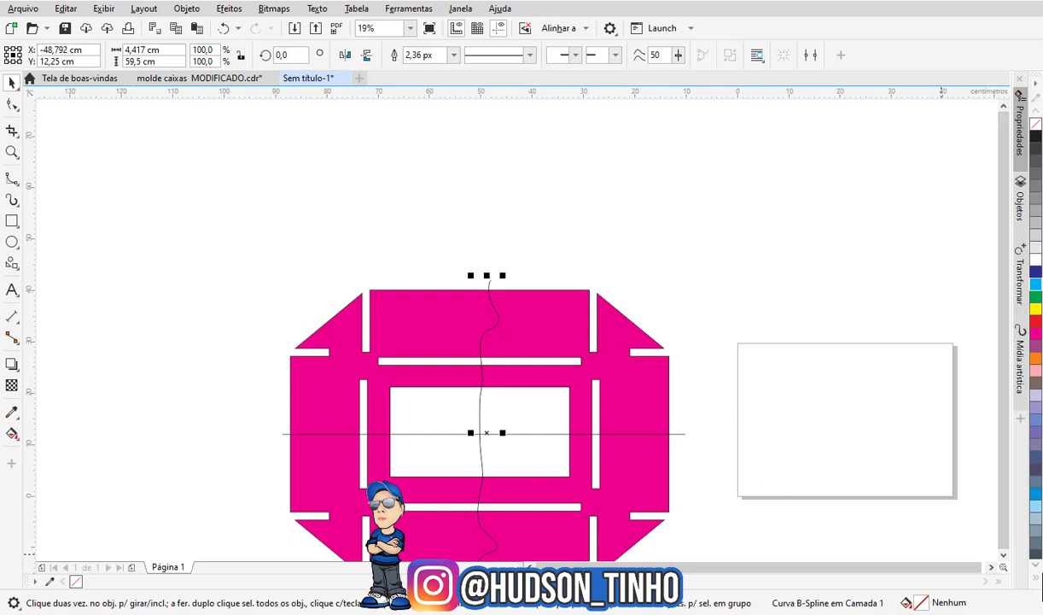
scroll(1005, 552, down, 3)
click(627, 254)
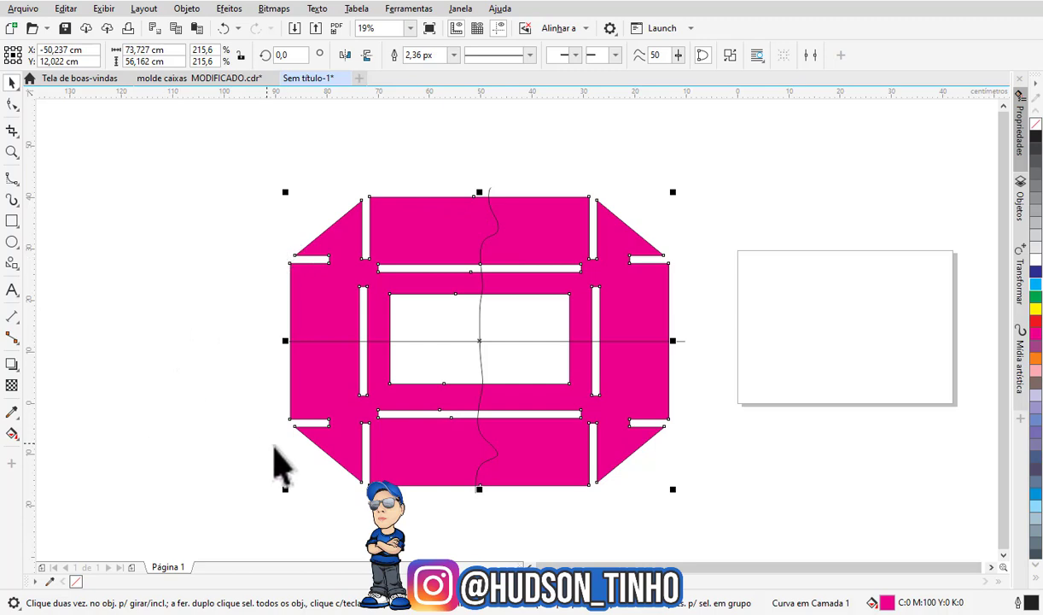
click(197, 439)
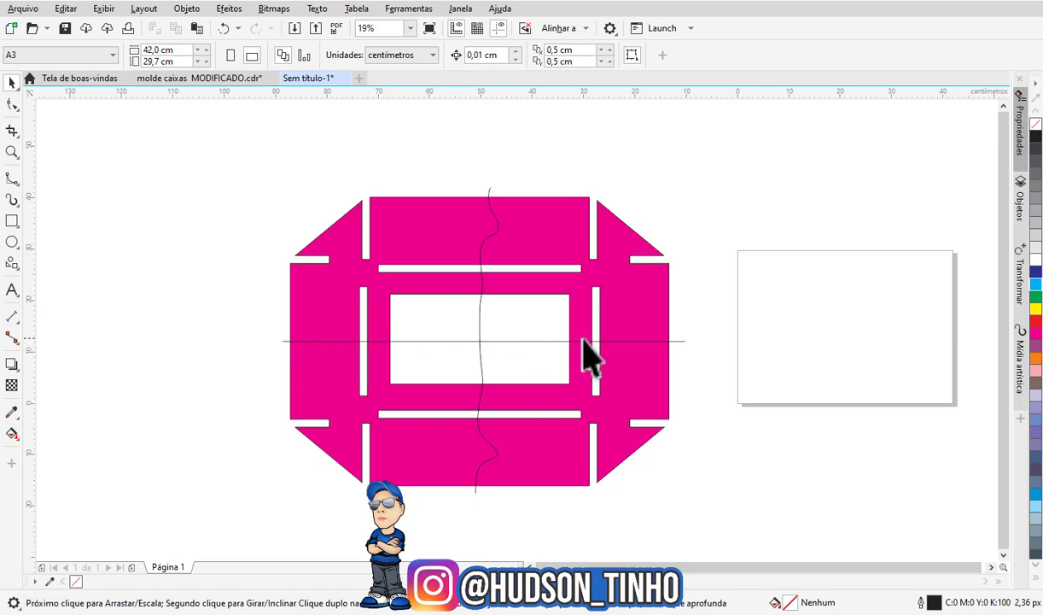
Select the template with both dividing lines and produce a blue version split along them, placed beside the pink original
click(489, 200)
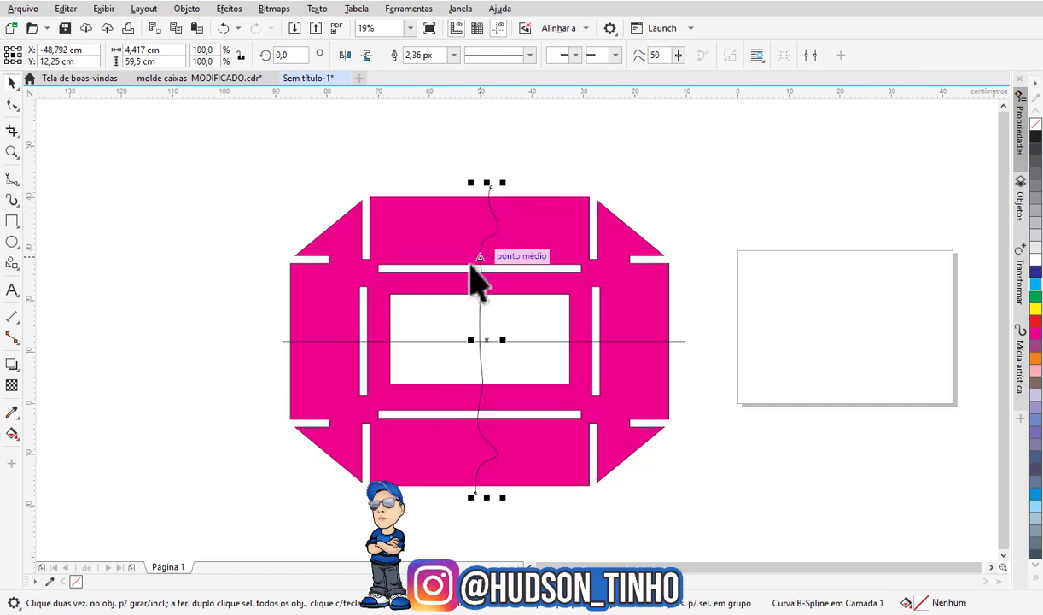
click(205, 137)
scroll(437, 226, down, 2)
drag(274, 163, 589, 436)
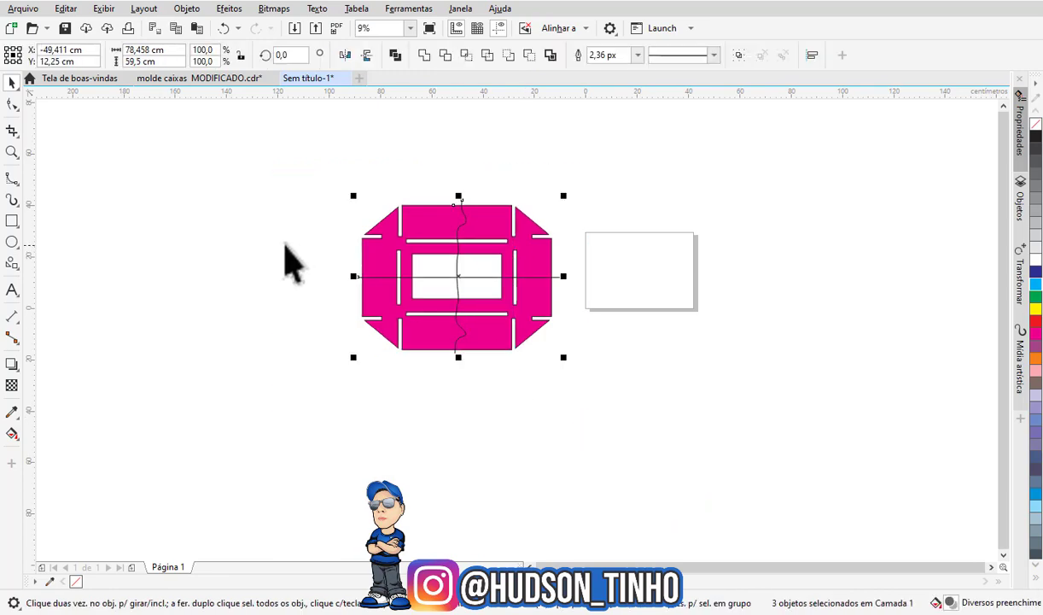
drag(458, 286, 655, 281)
click(295, 130)
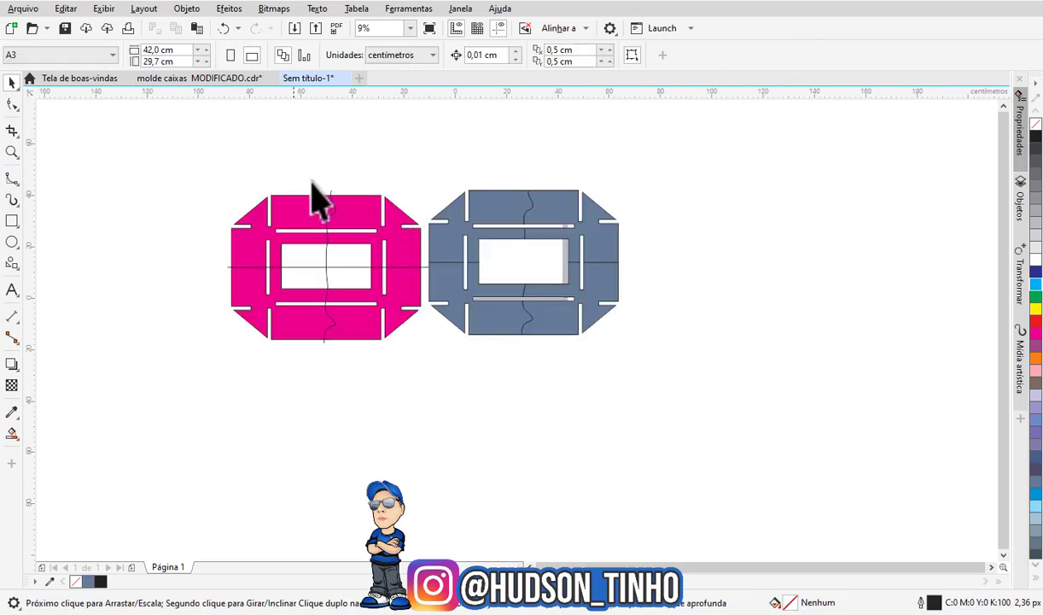
Select the blue template's parts one at a time to check how it is divided along the straight and wavy lines
scroll(314, 198, up, 2)
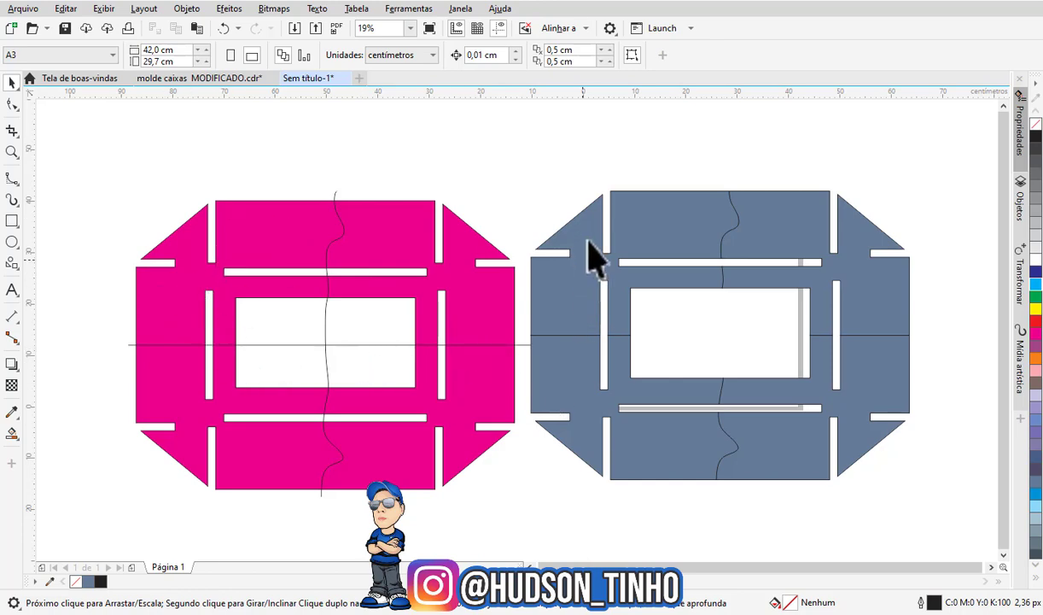
click(799, 258)
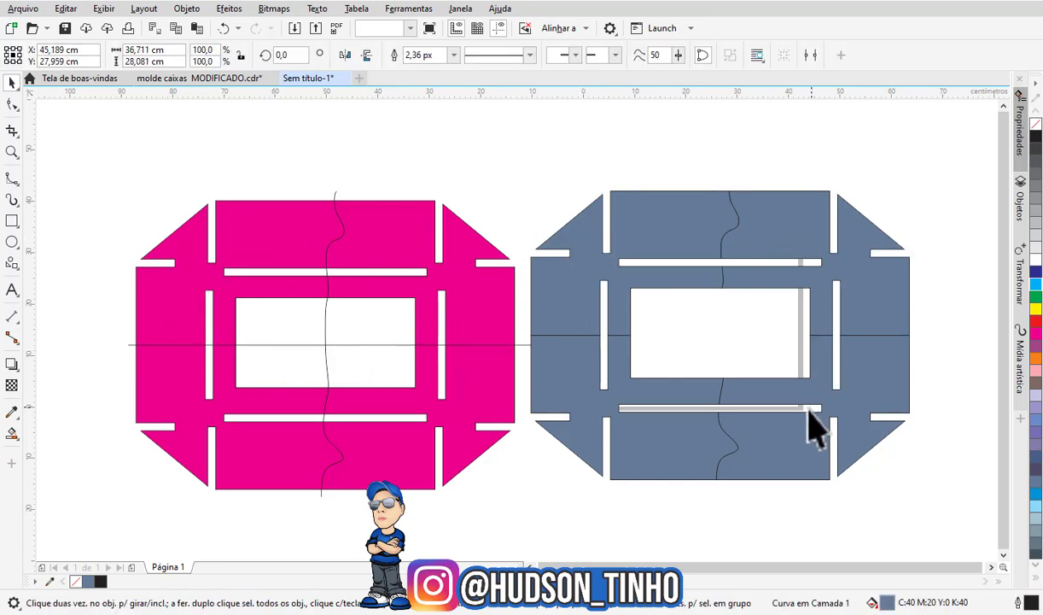
click(663, 431)
click(780, 424)
click(661, 307)
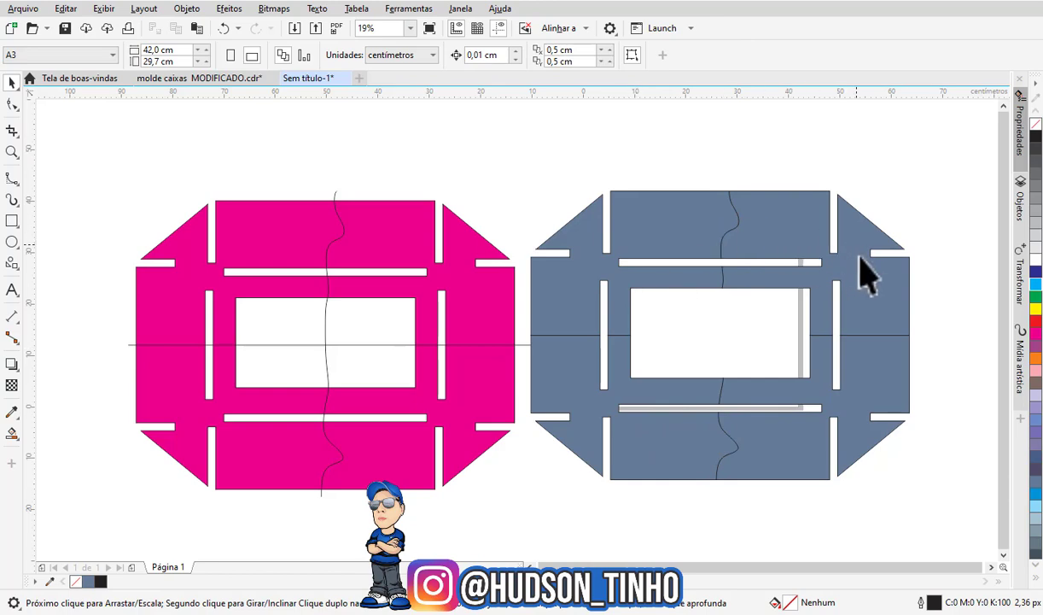
Pull the upper-right and upper-left blue pieces away from the rest, and undo the upper-left piece's move
drag(913, 291, 888, 248)
drag(665, 253, 620, 205)
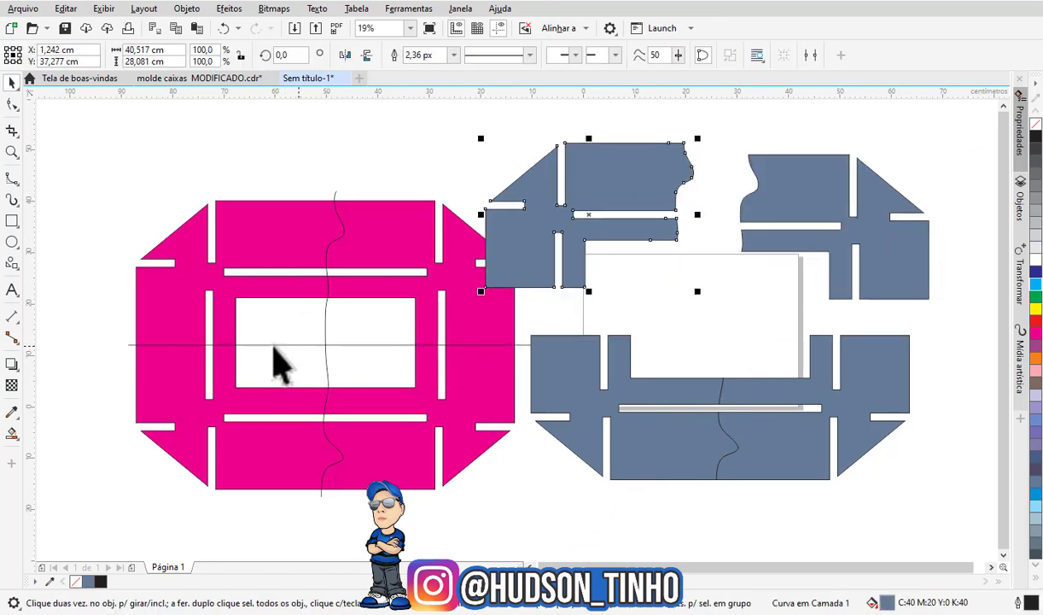
key(ctrl+z)
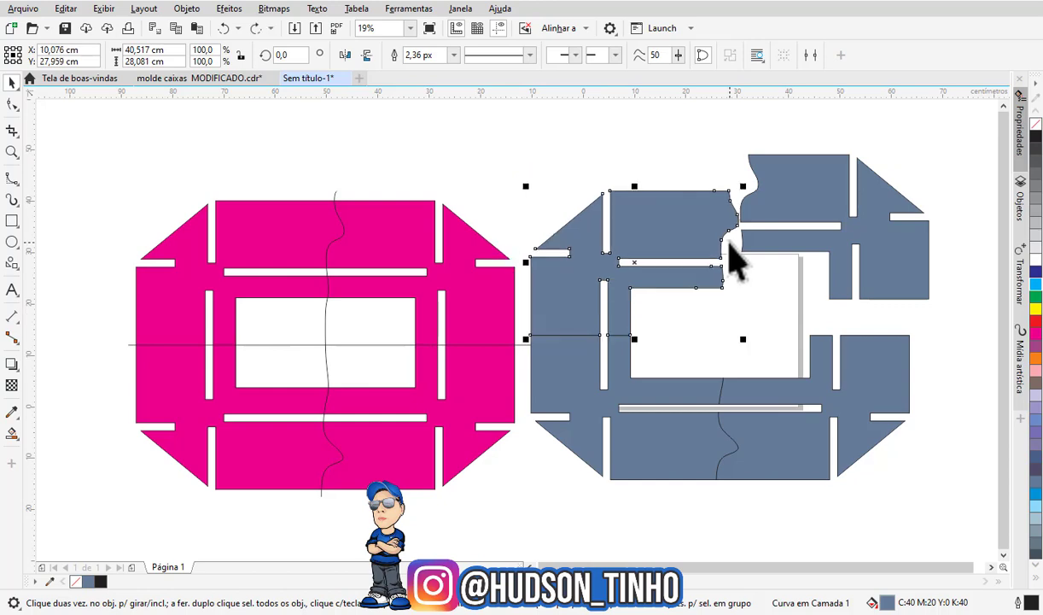